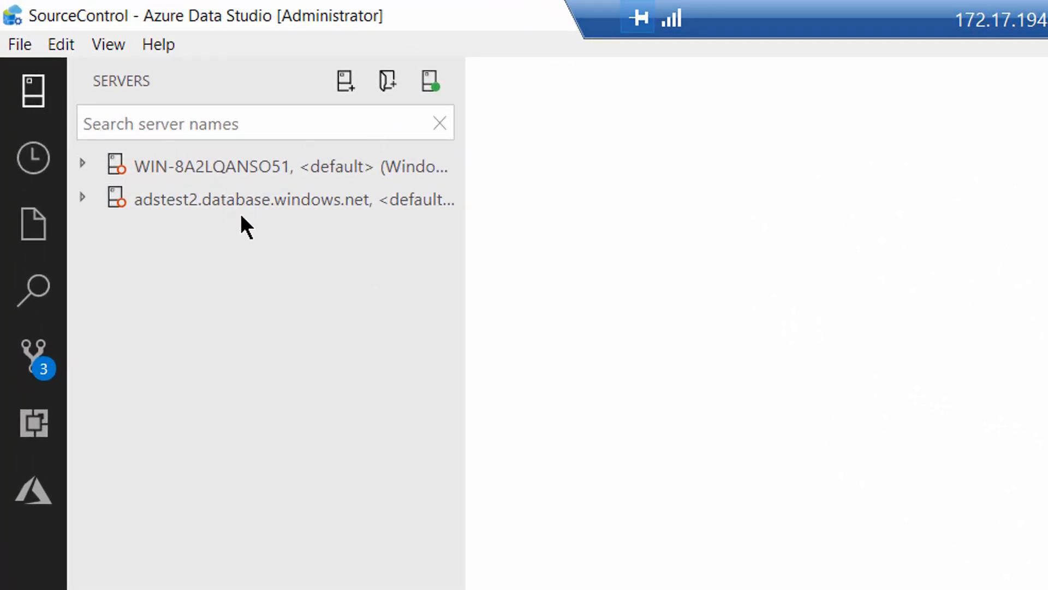
# - Look through the task history, file explorer, search, source control and extensions views
pyautogui.click(35, 161)
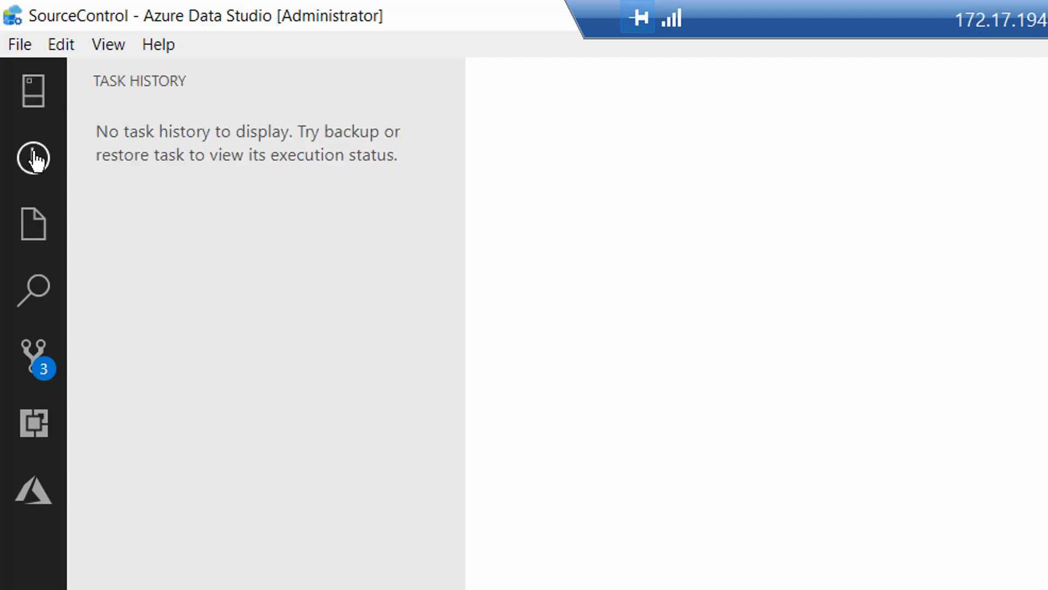
pyautogui.click(27, 225)
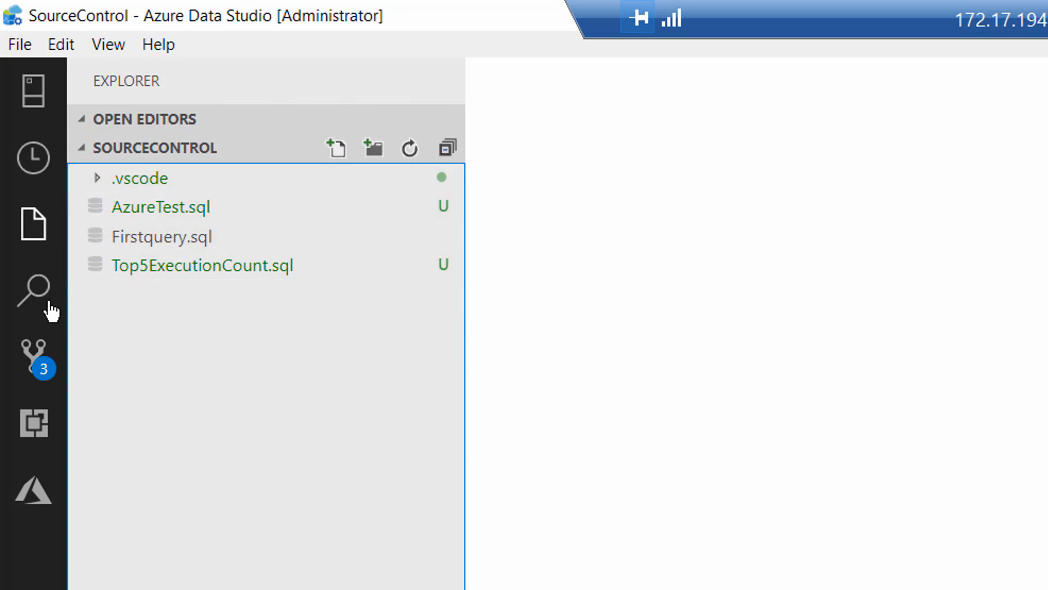
pyautogui.click(29, 304)
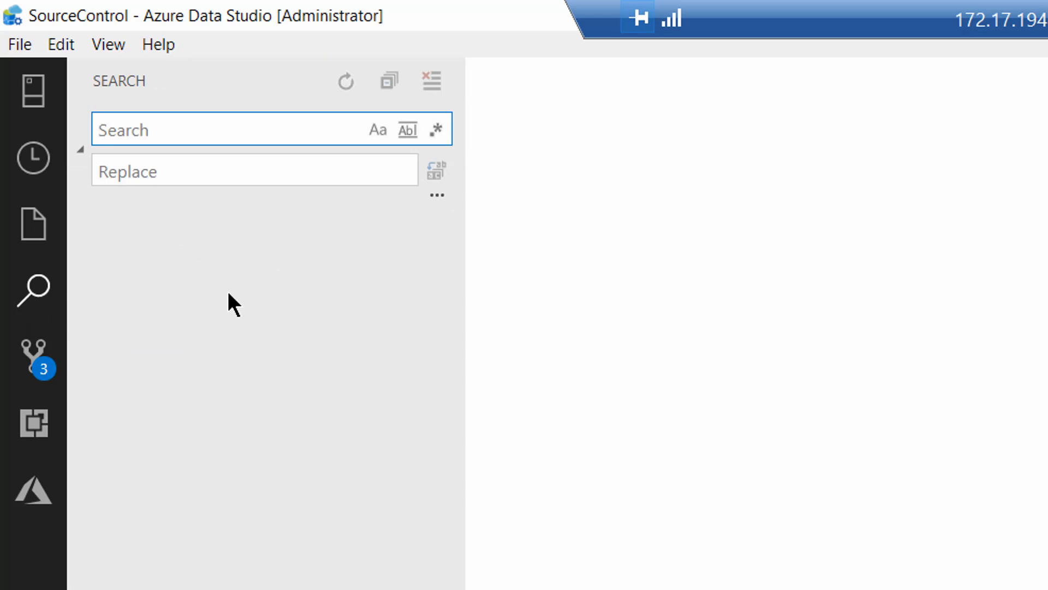
pyautogui.click(49, 365)
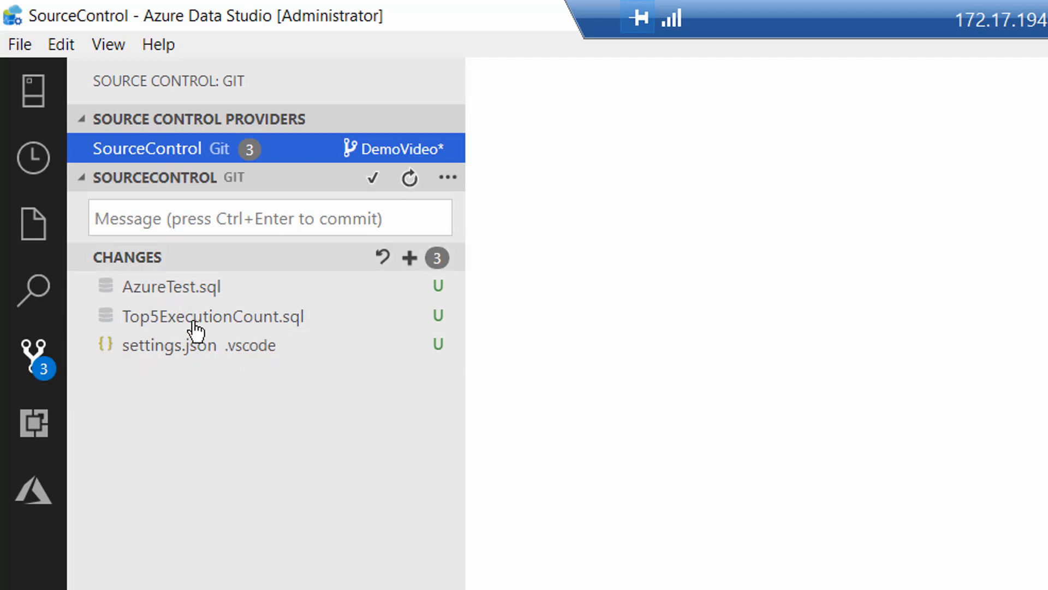
pyautogui.click(38, 433)
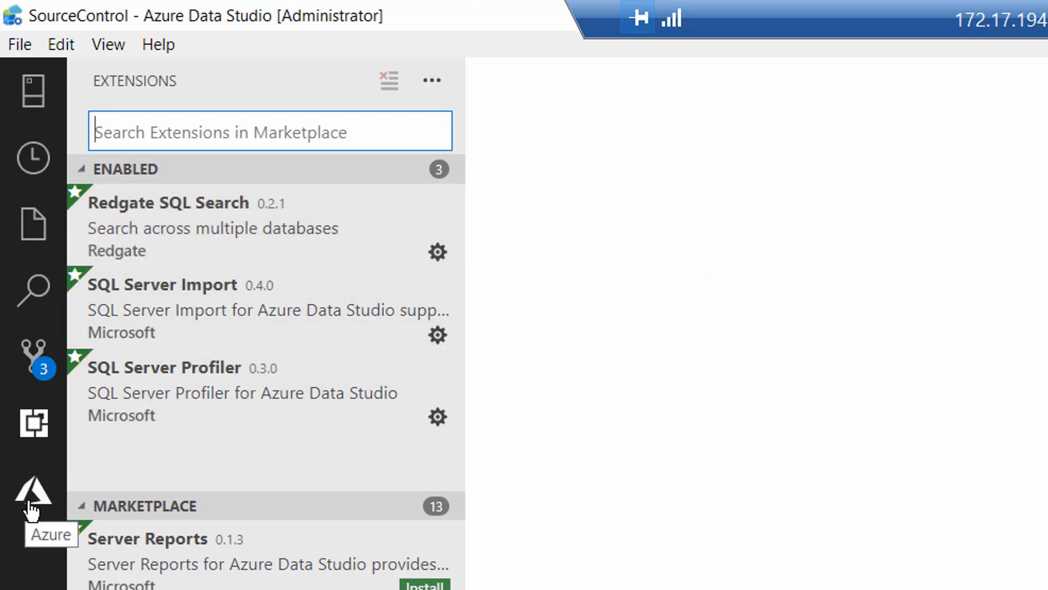
# - In the Azure resource explorer, expand the account's Microsoft Azure Sponsorship subscription with its SQL Servers and SQL Databases folders
pyautogui.click(32, 510)
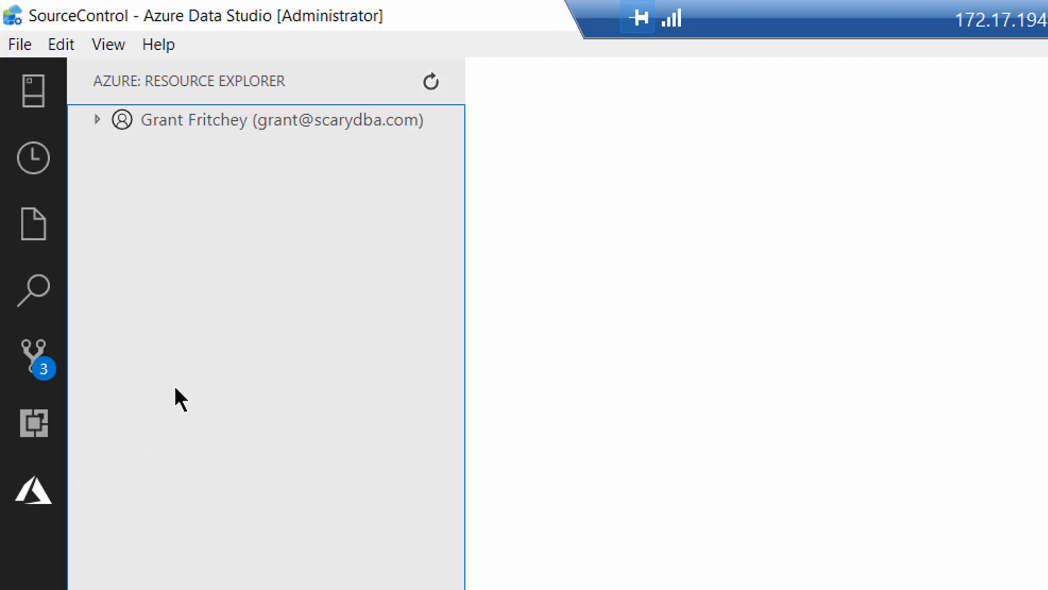
pyautogui.click(99, 122)
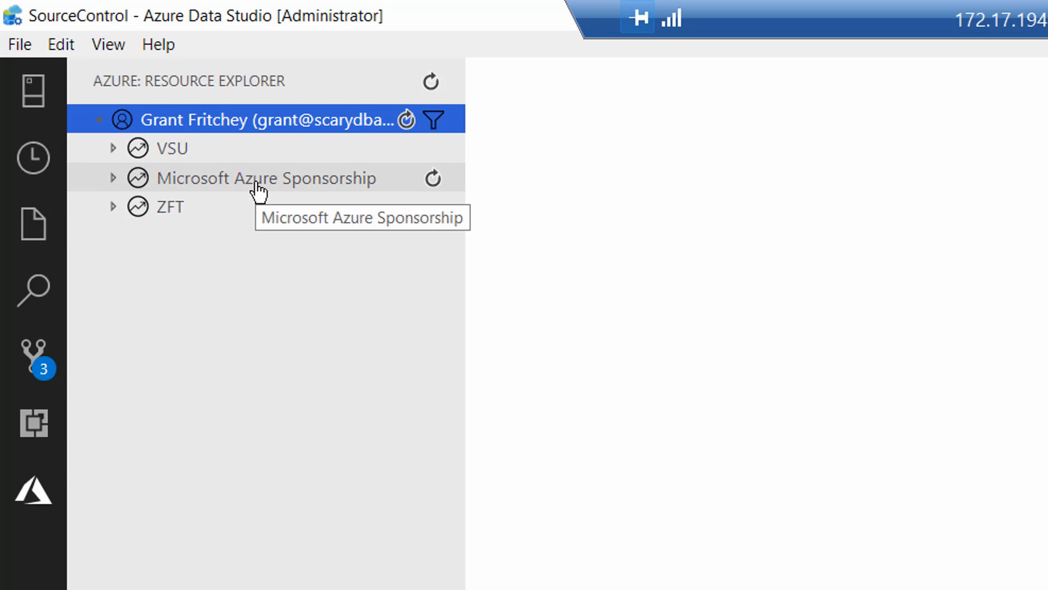
pyautogui.click(114, 179)
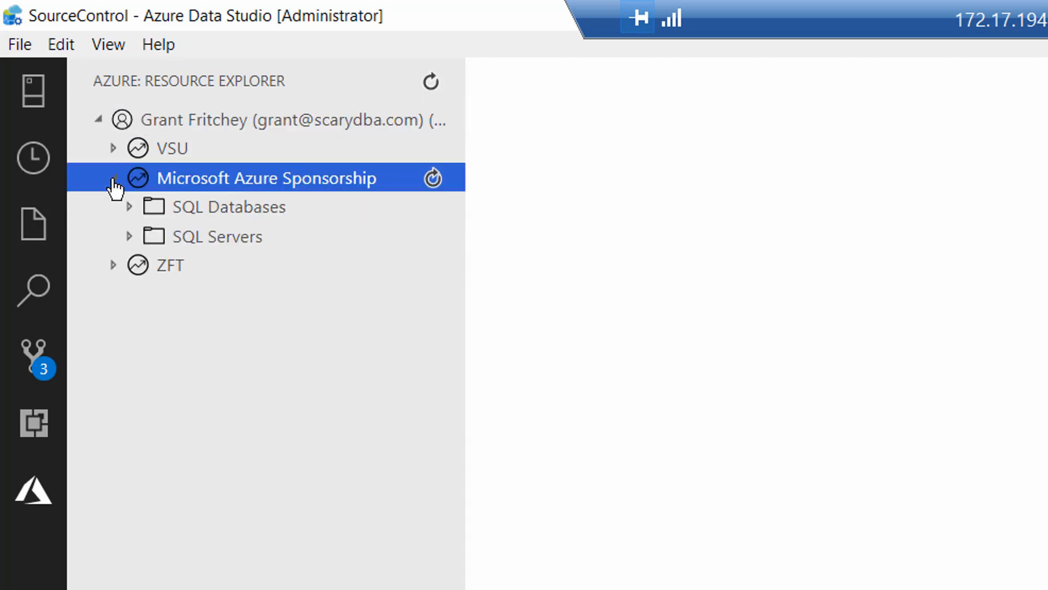
pyautogui.click(129, 236)
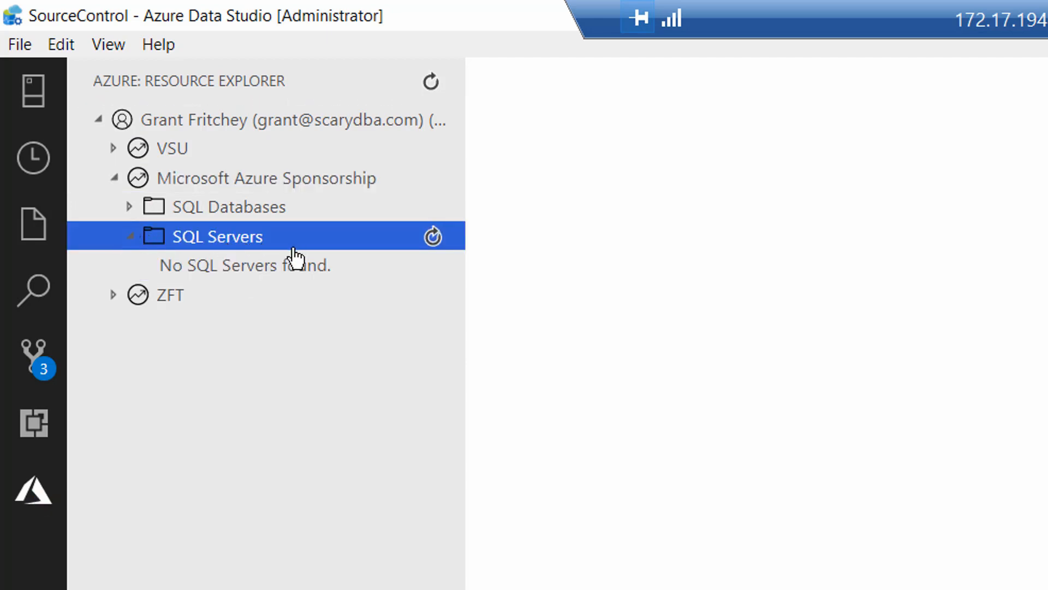
pyautogui.click(129, 210)
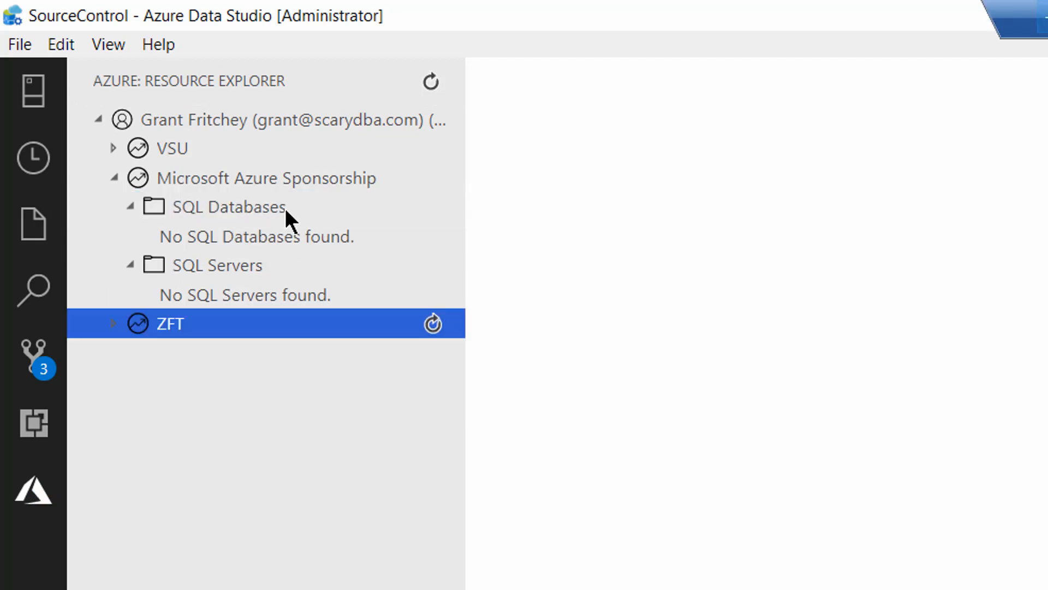
# - Refresh the SQL Databases folder under Microsoft Azure Sponsorship and expand it to list the databases
pyautogui.click(285, 208)
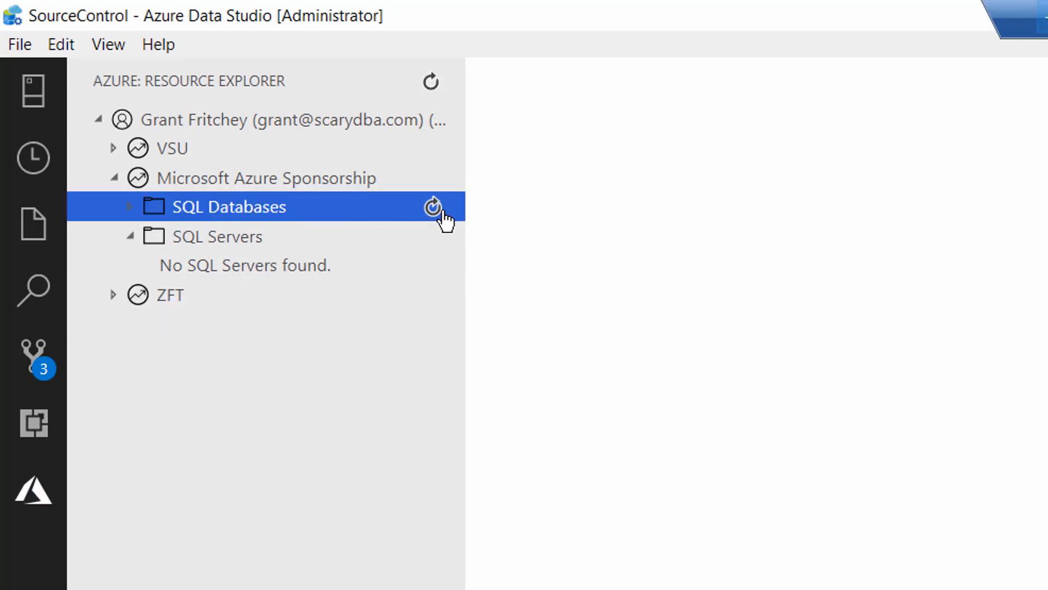
pyautogui.click(427, 205)
pyautogui.click(432, 208)
pyautogui.click(130, 208)
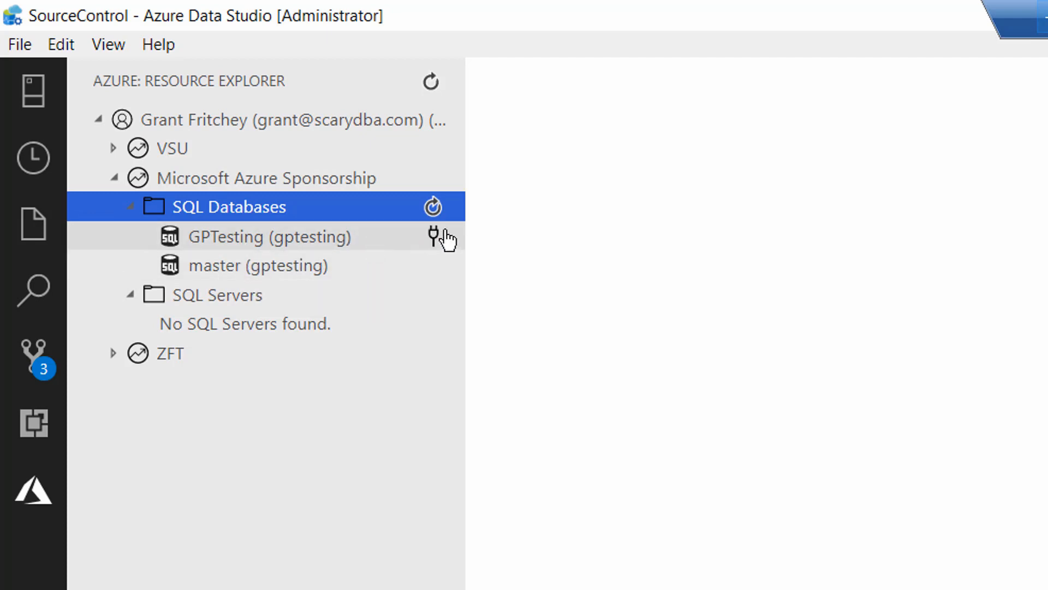
# - Start a connection to the GPTesting database and review the available connection types and authentication types
pyautogui.click(433, 243)
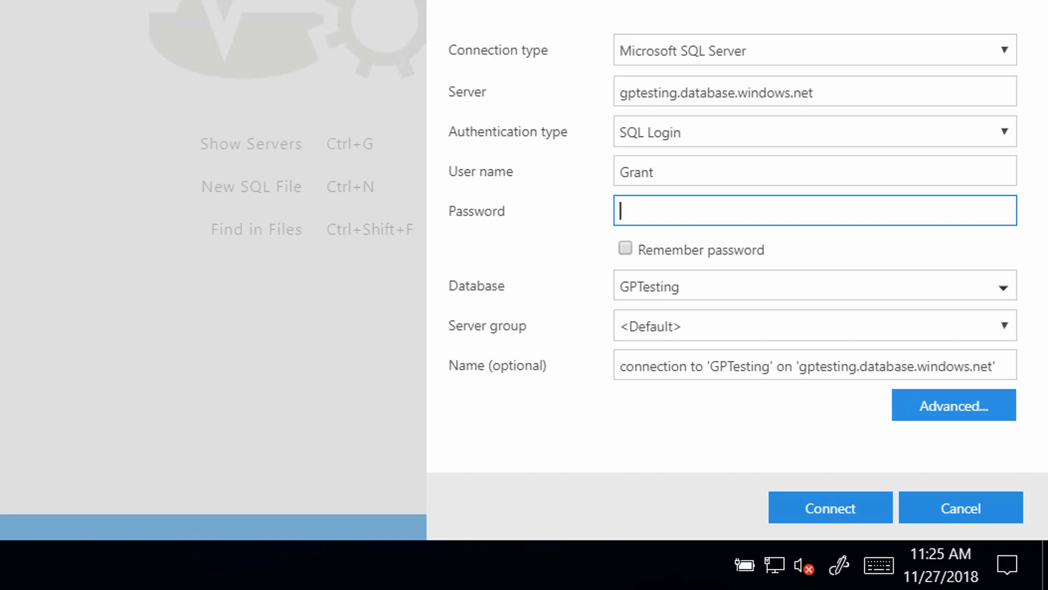
pyautogui.click(889, 50)
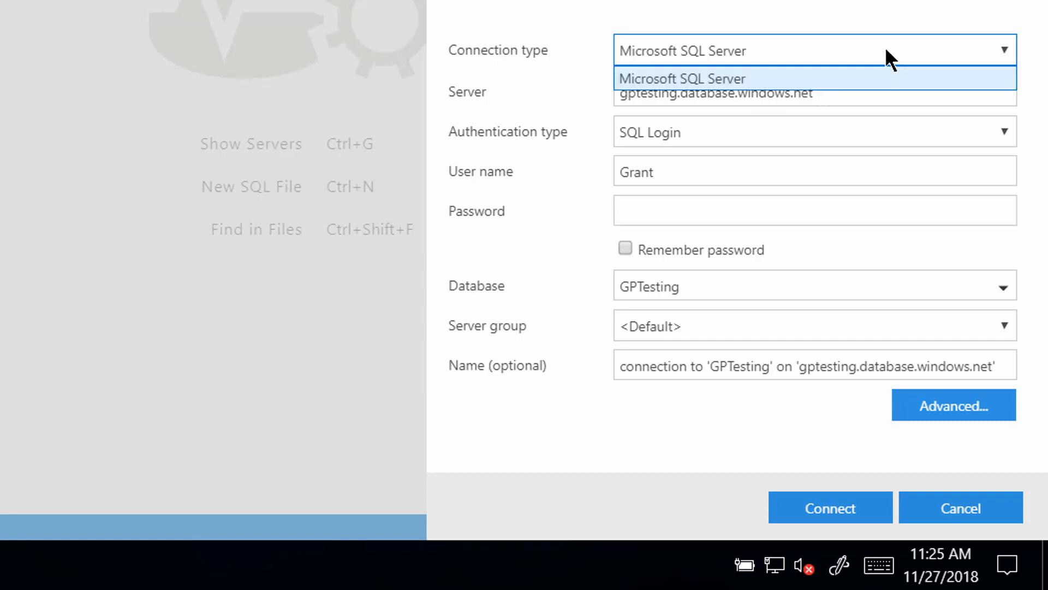
pyautogui.click(801, 2)
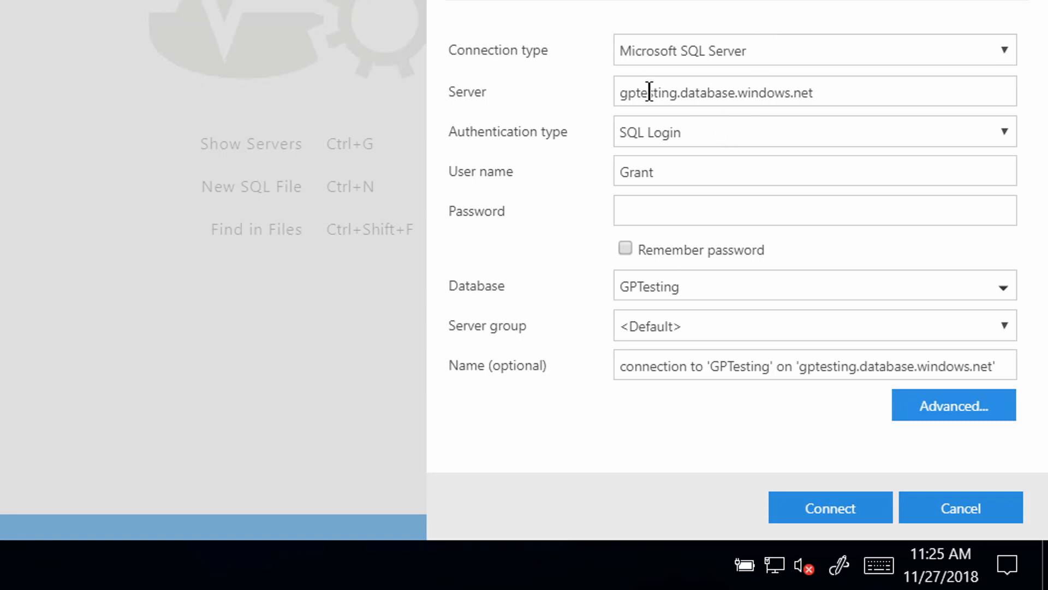
pyautogui.click(800, 137)
pyautogui.click(525, 122)
pyautogui.click(751, 135)
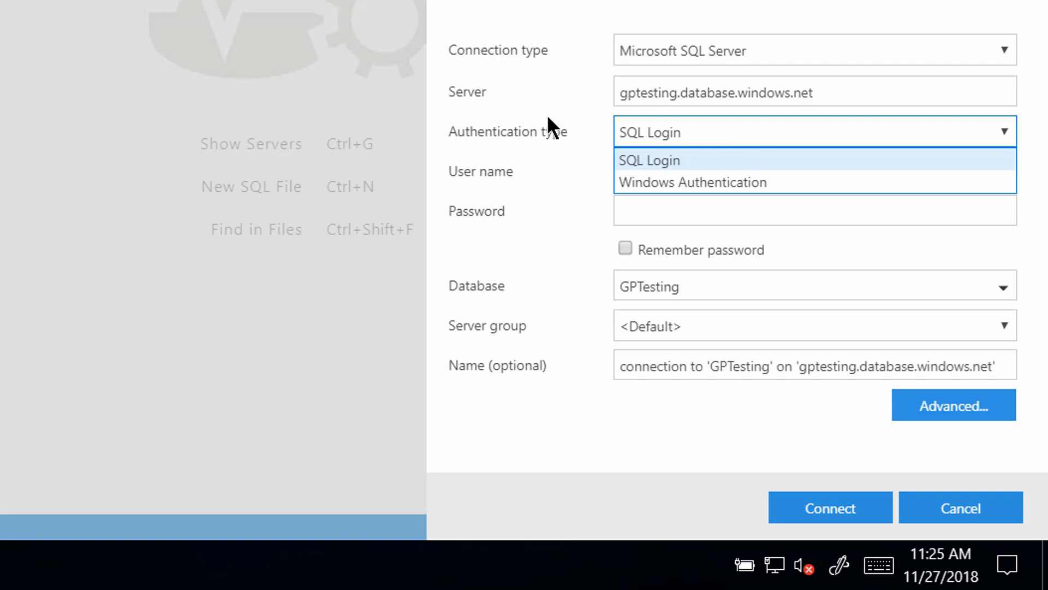
pyautogui.click(512, 107)
# - Enter the SQL login password for the GPTesting connection and have it remembered
pyautogui.click(679, 206)
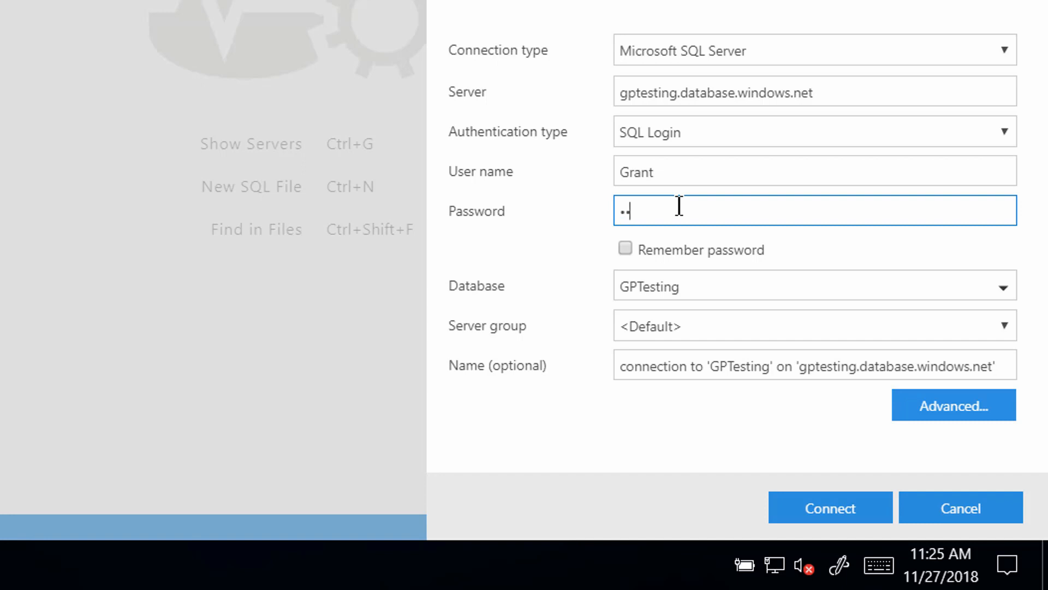
pyautogui.press('BackSpace')
pyautogui.press('BackSpace')
pyautogui.write('••••••••••')
pyautogui.click(621, 243)
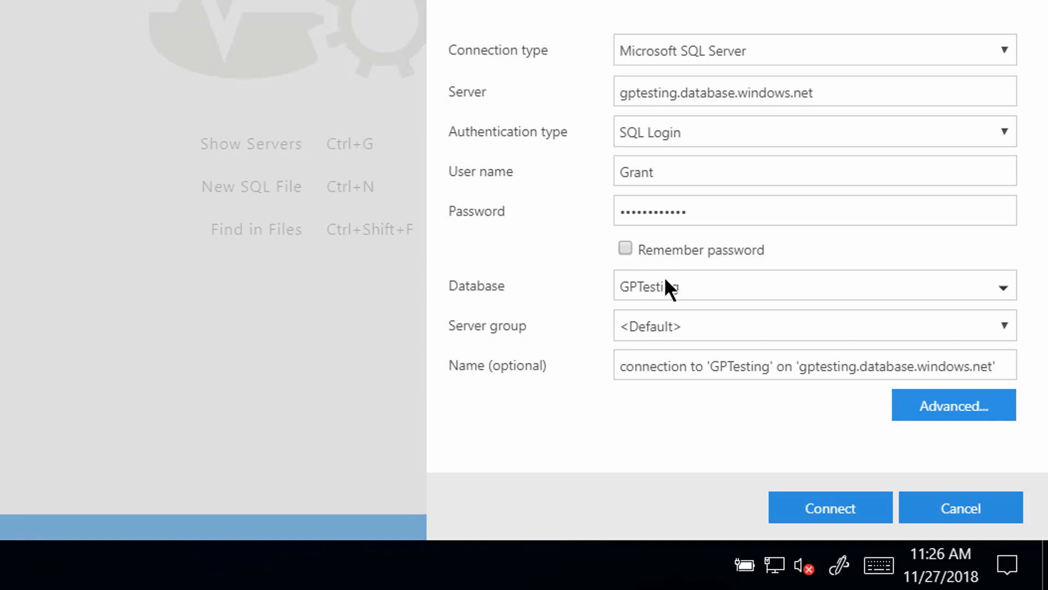
pyautogui.click(626, 250)
# - Review the server group choices and the advanced connection properties for the GPTesting connection
pyautogui.click(743, 326)
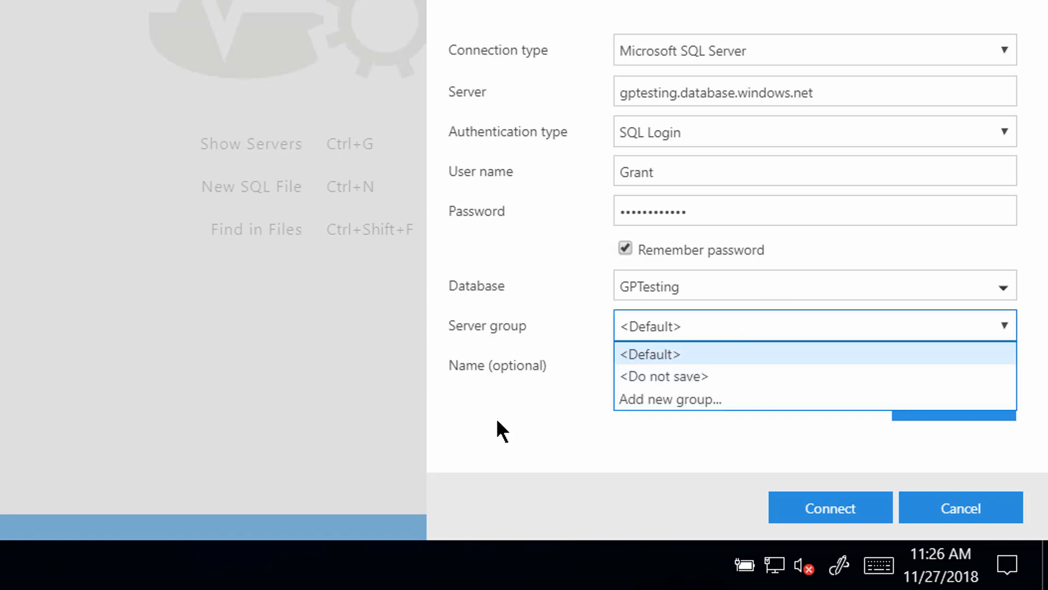
pyautogui.click(486, 434)
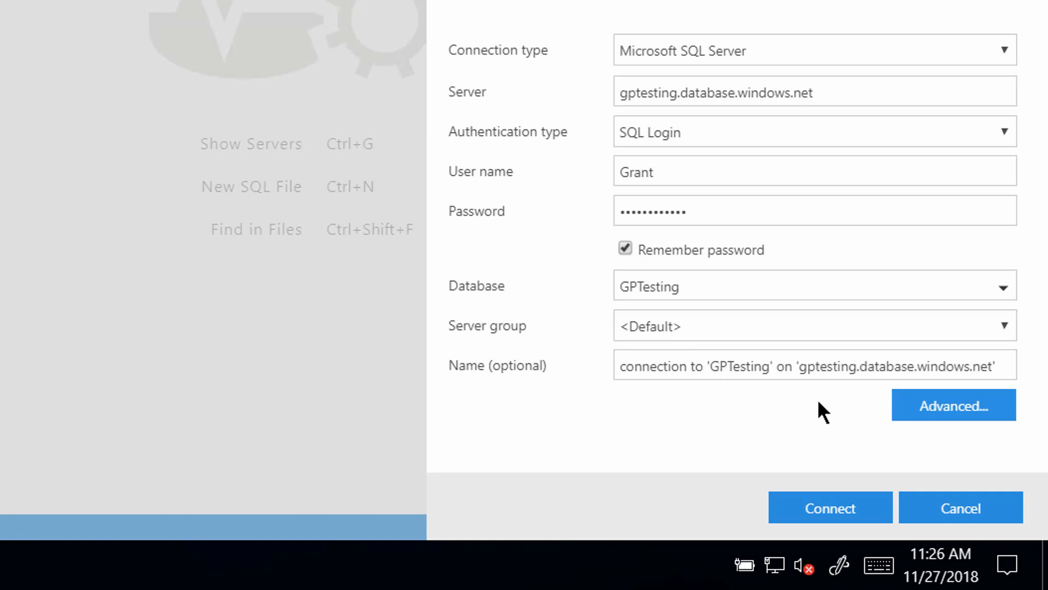
pyautogui.click(955, 405)
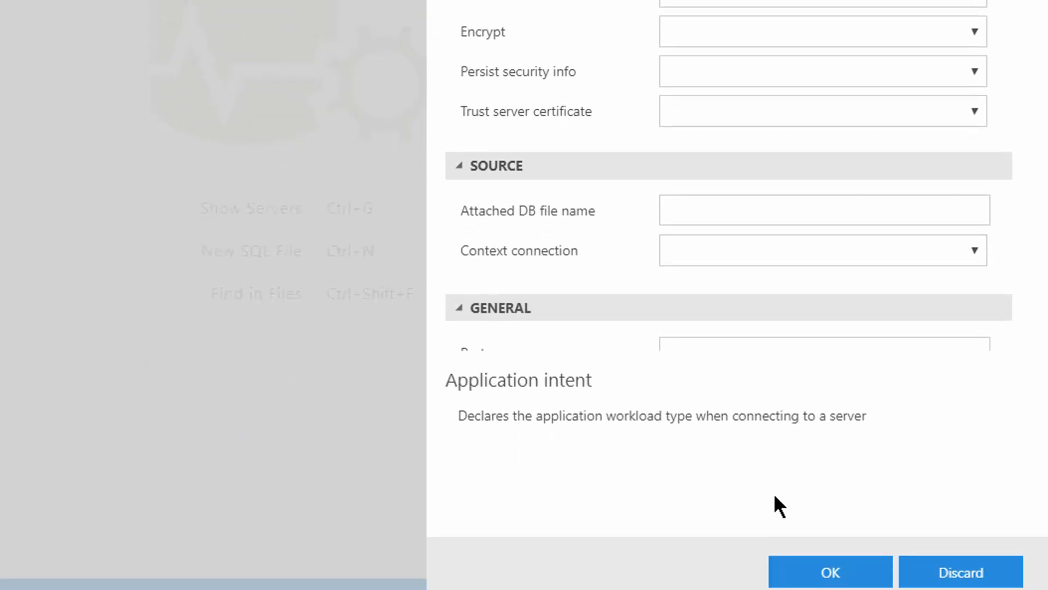
pyautogui.scroll(-2, 609, 245)
pyautogui.scroll(-14, 608, 245)
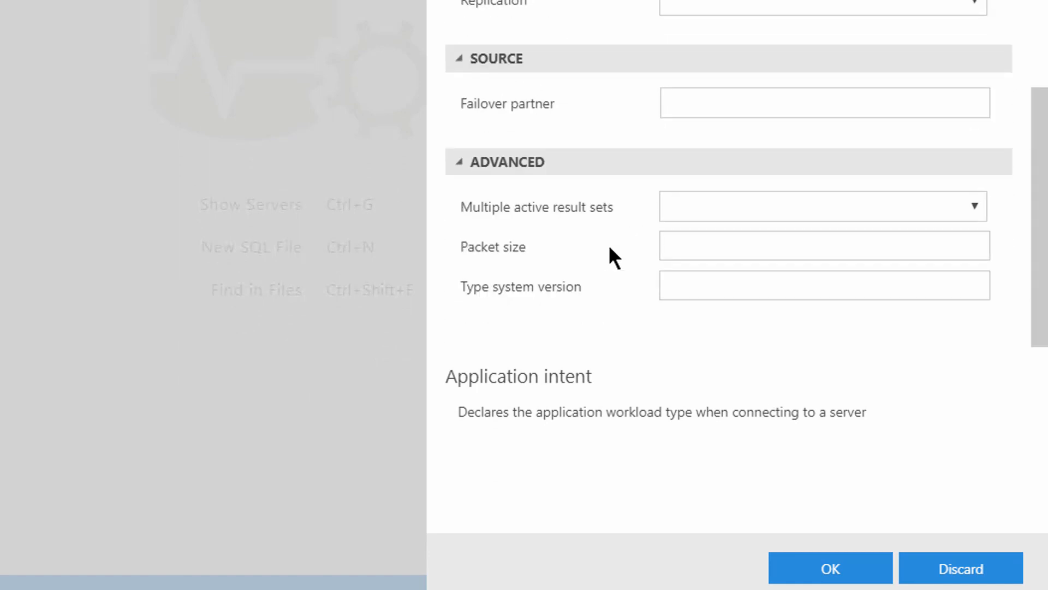
pyautogui.click(824, 569)
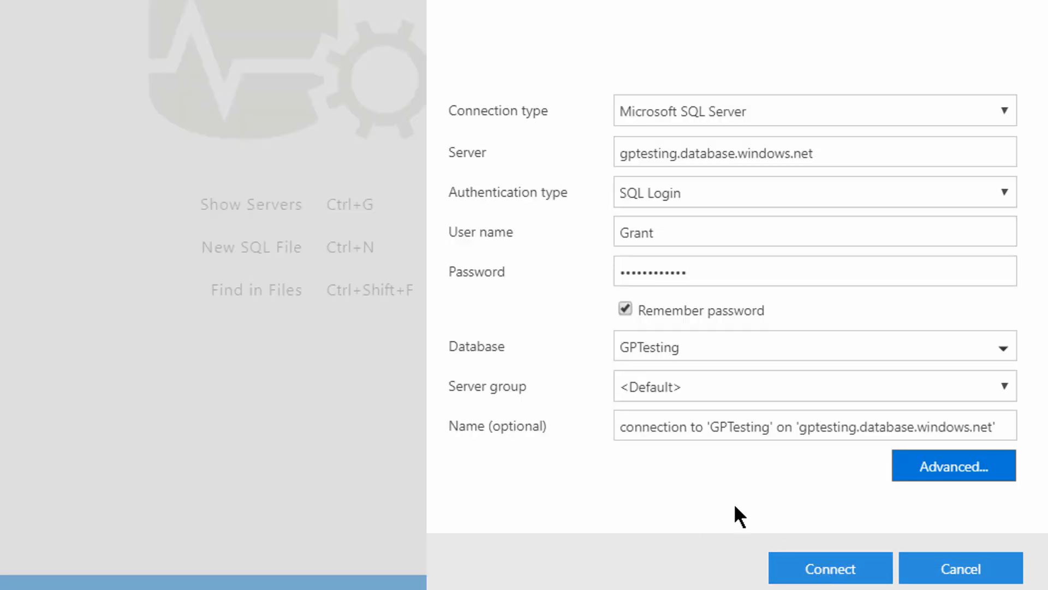
# - Connect to the GPTesting database and create a firewall rule that adds the client IP
pyautogui.click(829, 570)
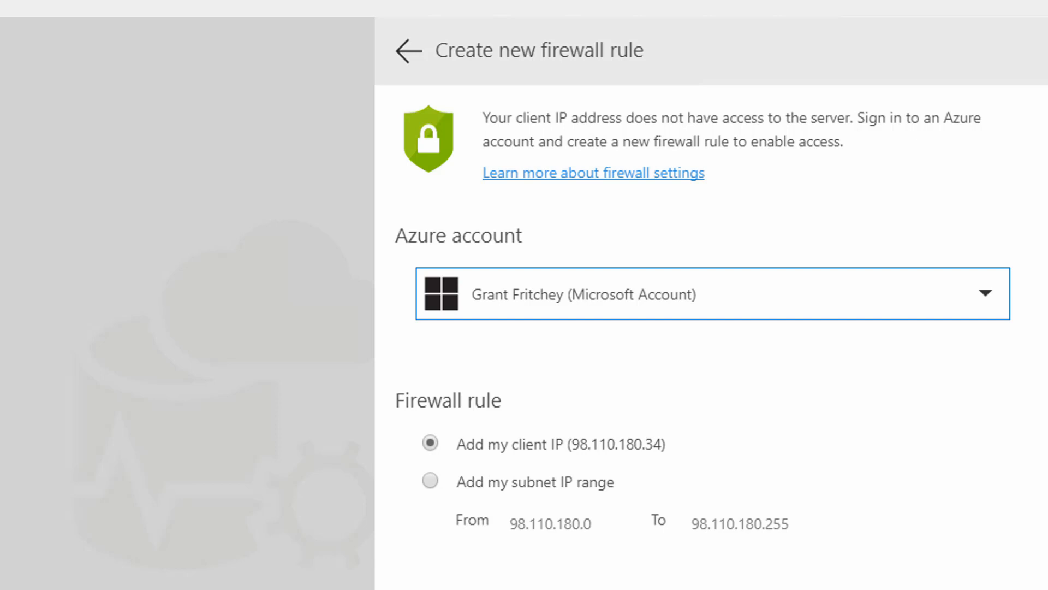
pyautogui.click(915, 544)
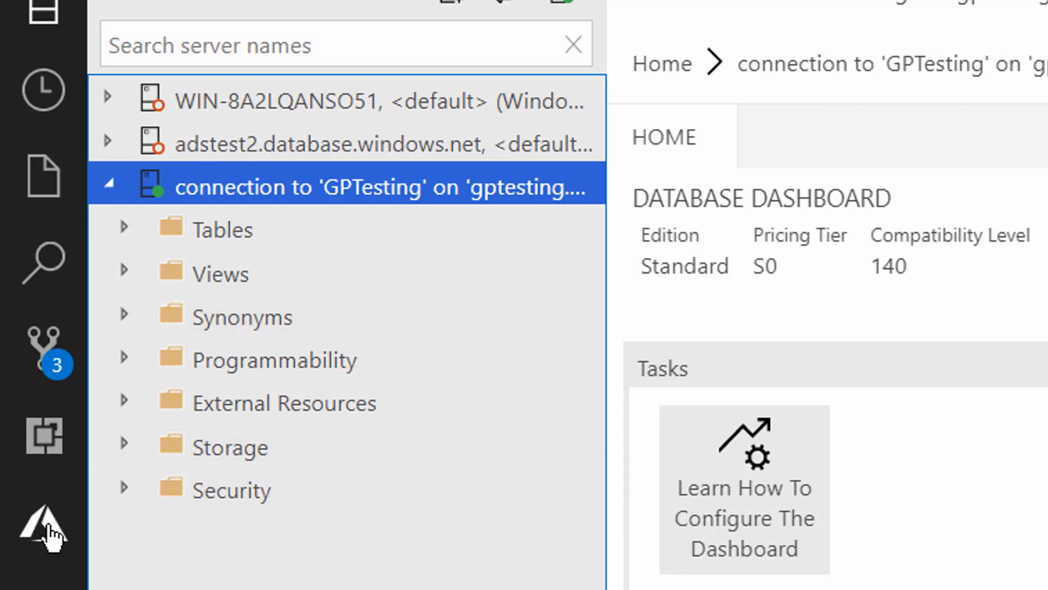
# - Return to the Azure resource explorer and refresh the SQL Servers folder under Microsoft Azure Sponsorship
pyautogui.click(49, 541)
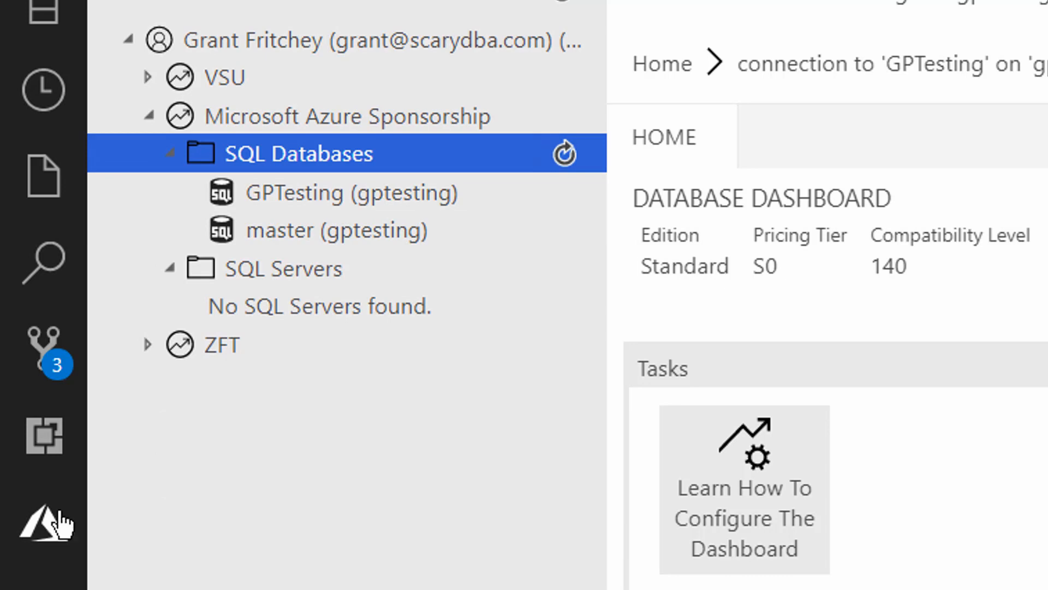
pyautogui.click(170, 268)
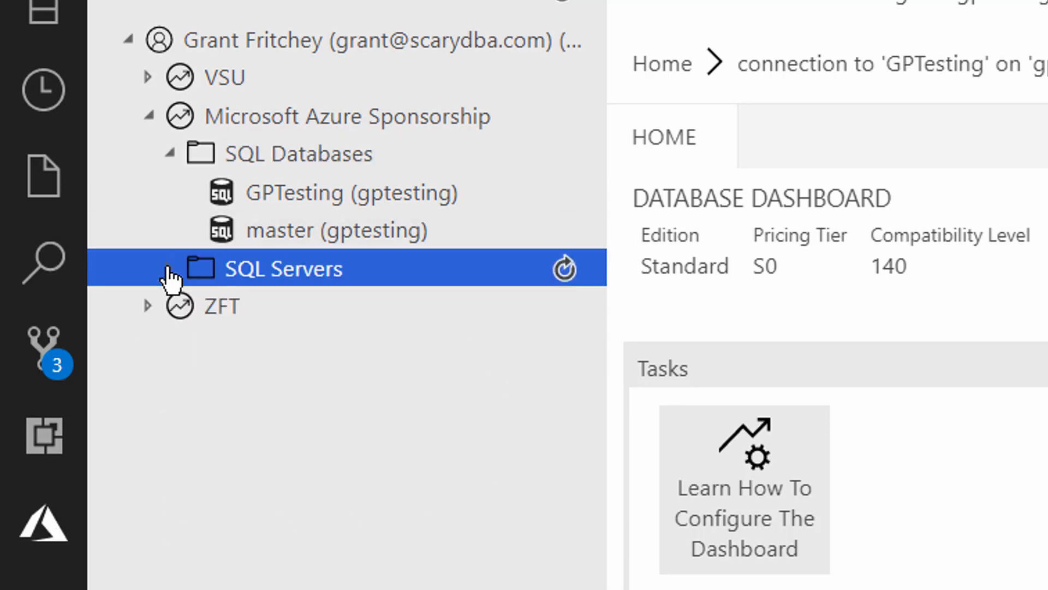
pyautogui.click(172, 268)
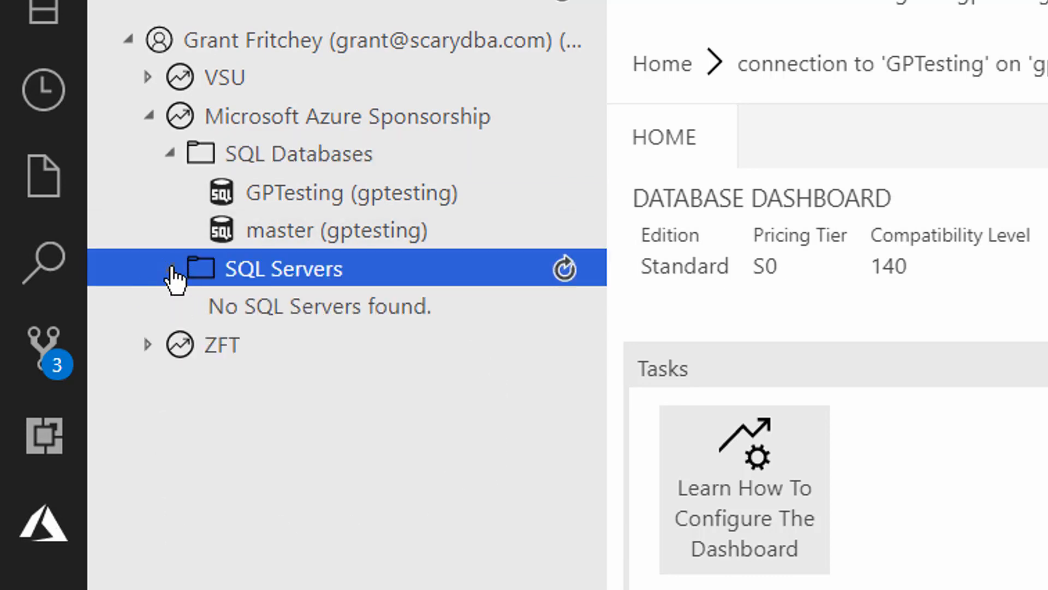
pyautogui.click(565, 268)
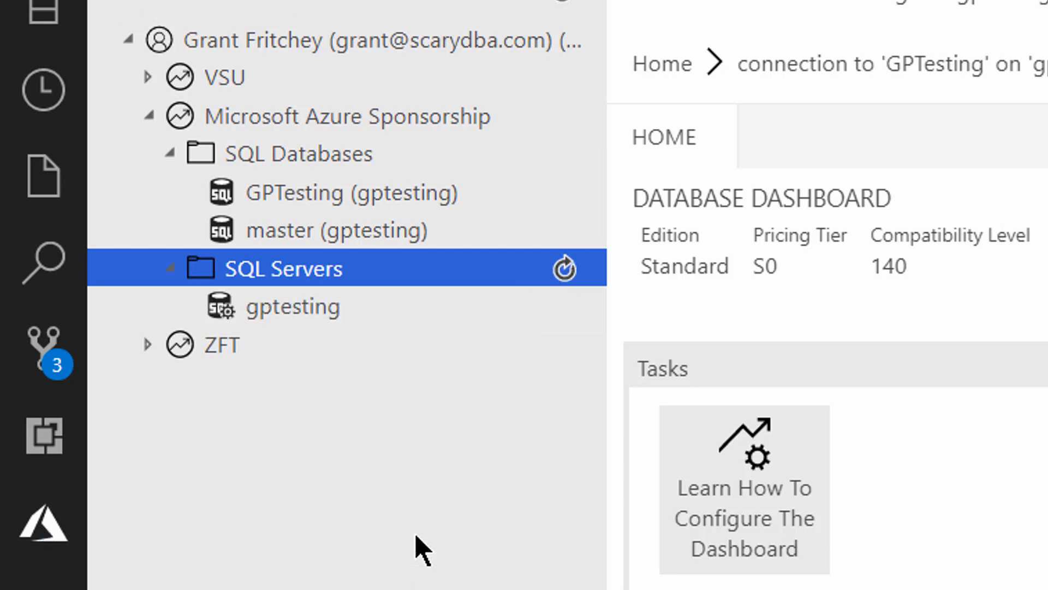
# - Connect to the gptesting server's master database, entering the SQL login password and having it remembered
pyautogui.click(311, 314)
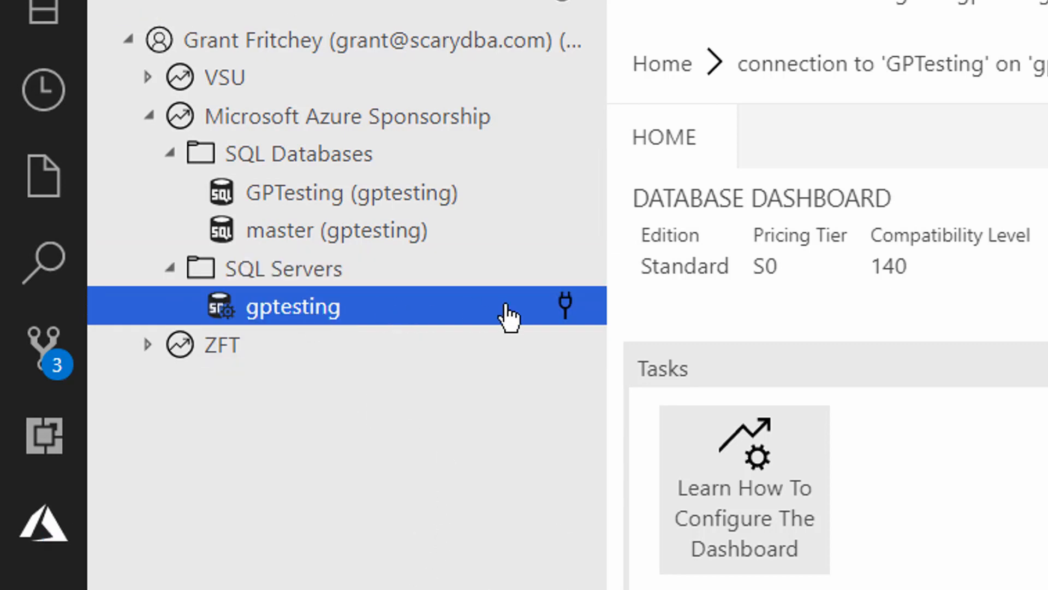
pyautogui.click(565, 307)
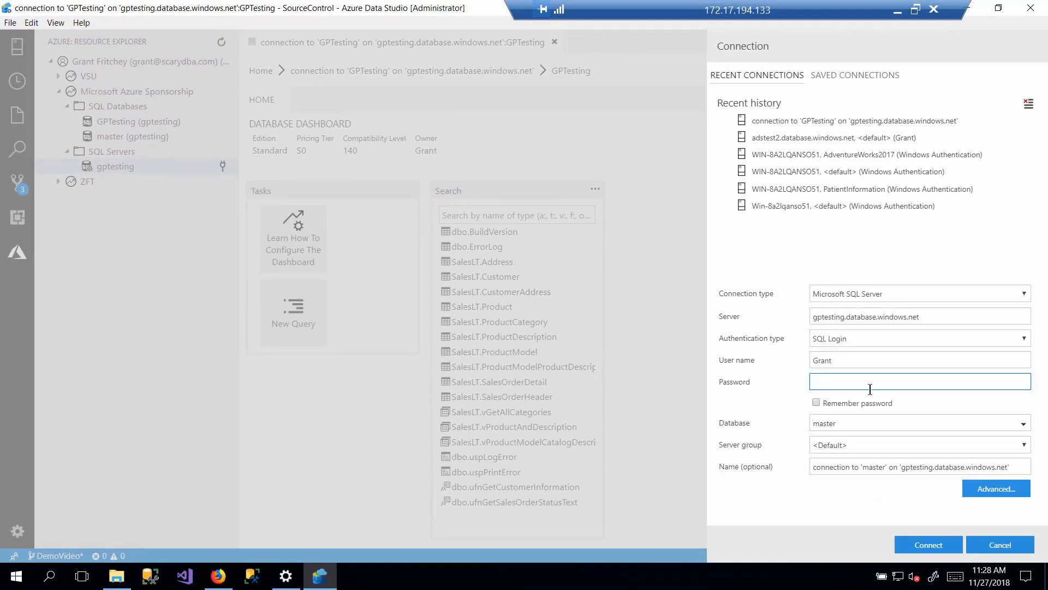
pyautogui.write('••••••••••')
pyautogui.click(818, 401)
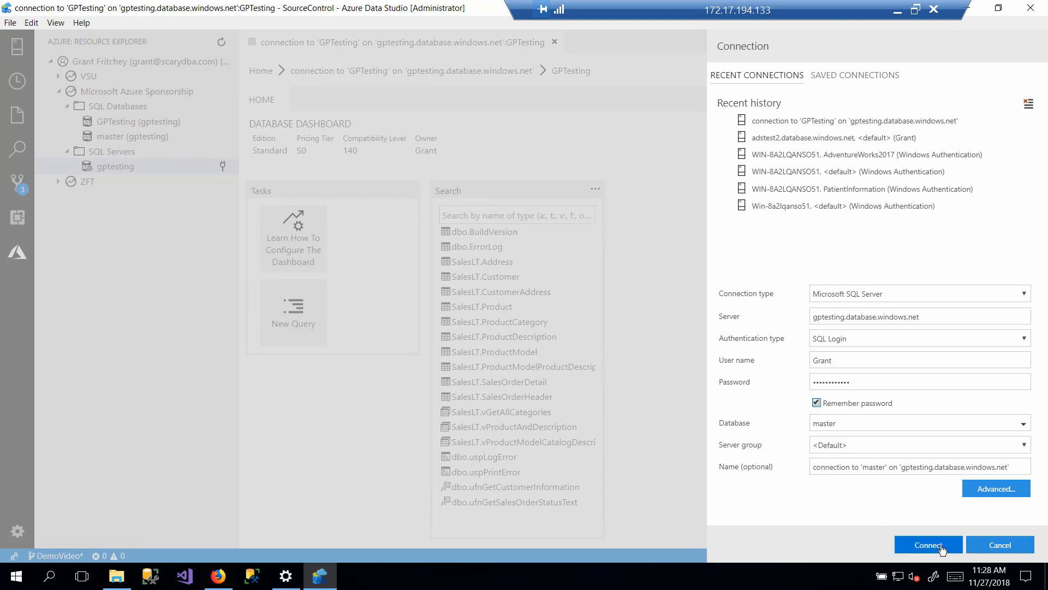
pyautogui.click(943, 549)
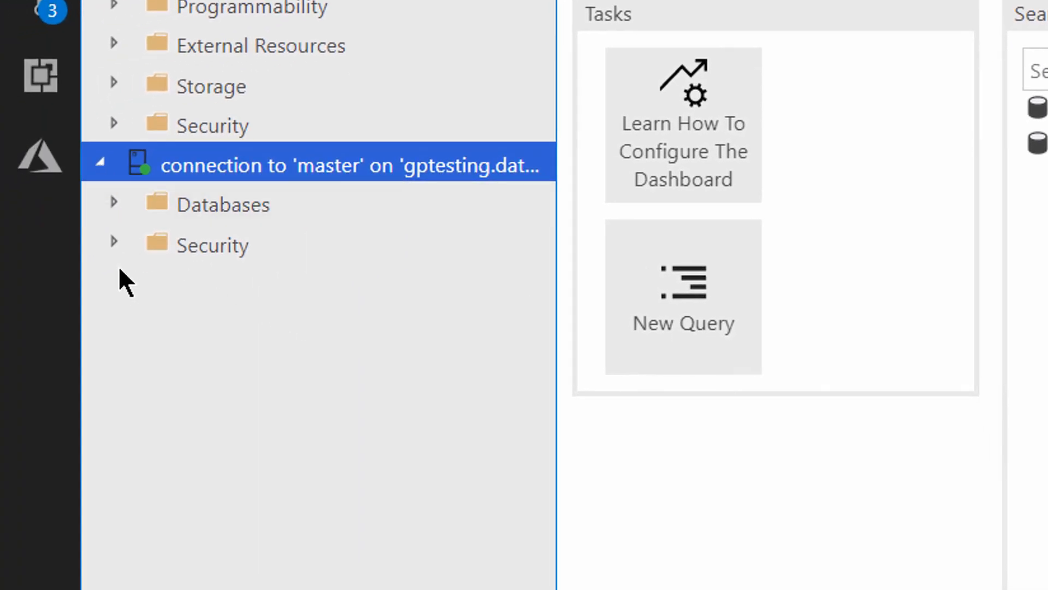
# - Examine the master connection's security logins, its databases, and the master database under System Databases
pyautogui.click(114, 241)
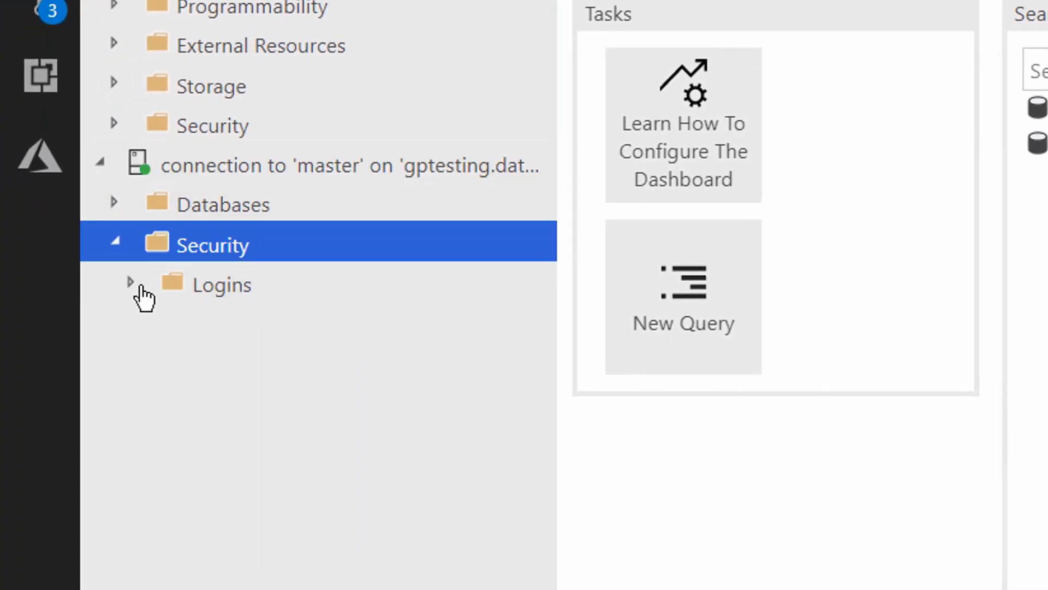
pyautogui.click(130, 285)
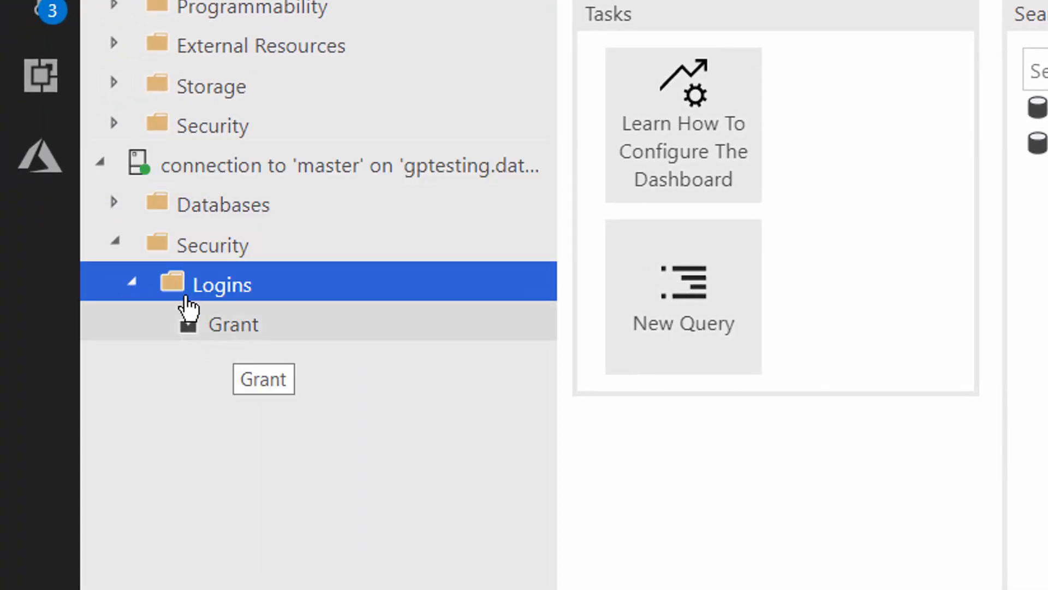
pyautogui.click(113, 203)
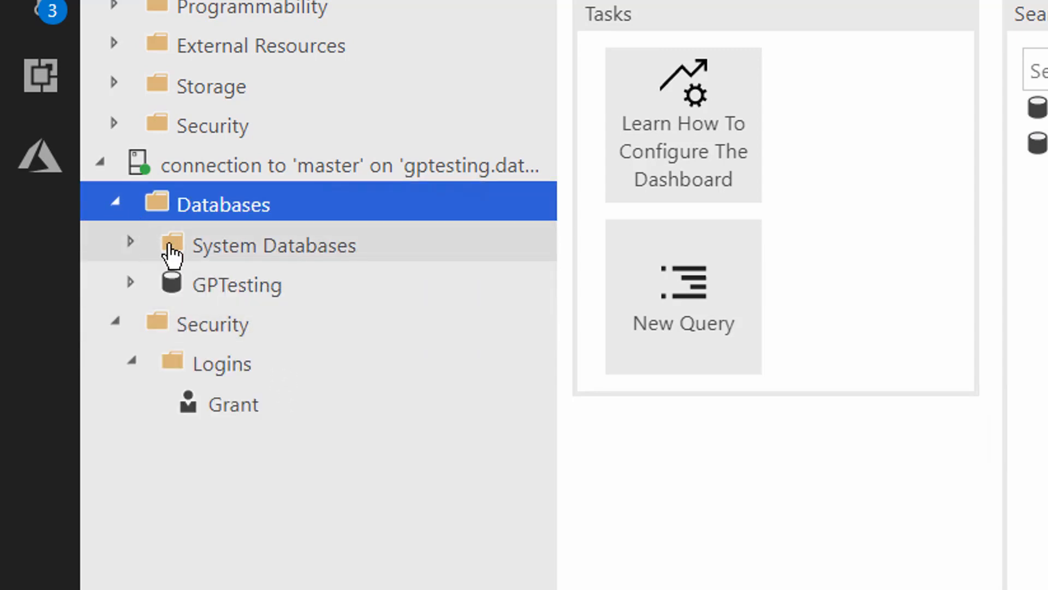
pyautogui.click(130, 243)
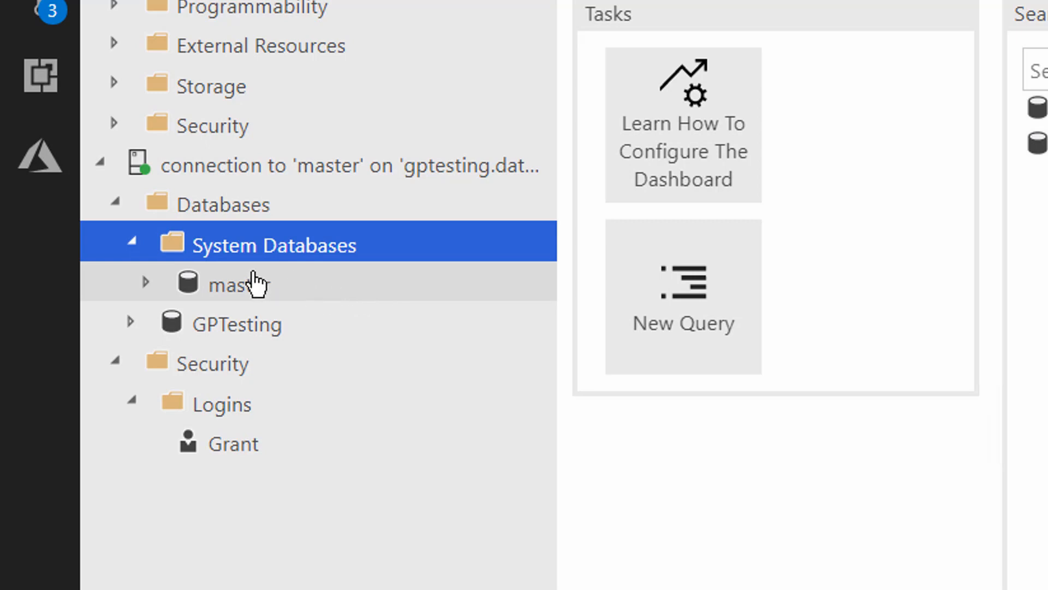
pyautogui.click(148, 283)
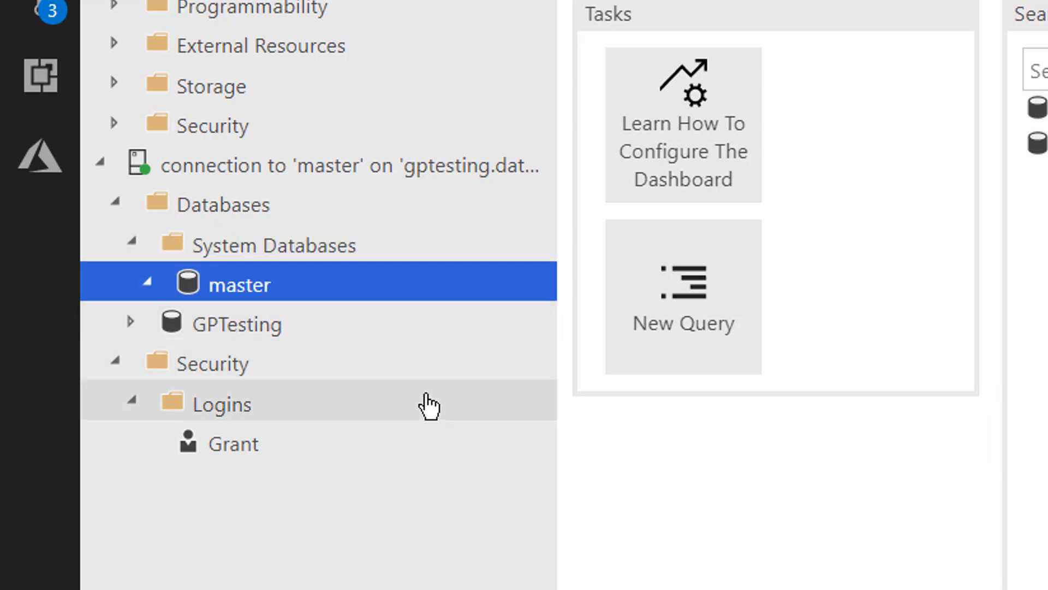